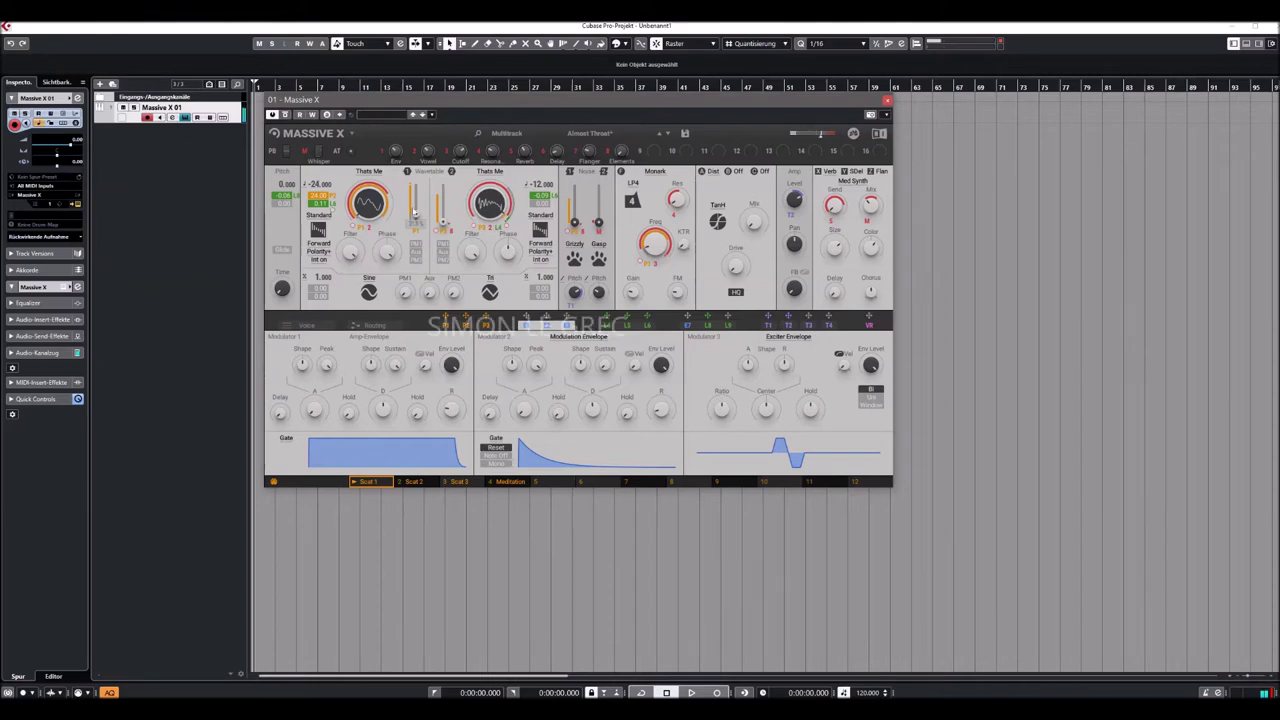
Raise both wavetable levels to maximum and open the filter frequency in the Almost Throat preset.
{"action": "left_click_drag", "start_coordinate": [416, 190], "coordinate": [416, 186]}
{"action": "left_click_drag", "start_coordinate": [658, 242], "coordinate": [658, 214]}
{"action": "left_click_drag", "start_coordinate": [443, 222], "coordinate": [442, 185]}
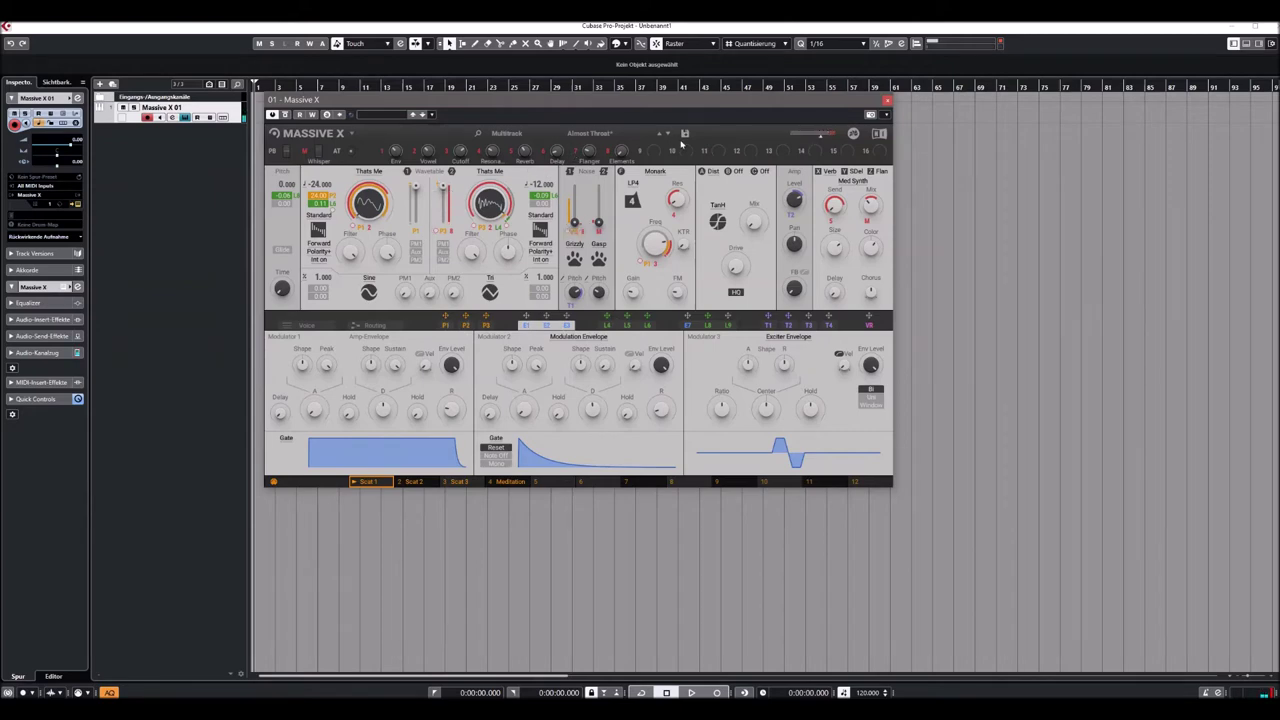
Load the Altered States preset, raise both wavetable levels, the first noise level and the filter frequency, and turn the second noise level down.
{"action": "left_click", "coordinate": [660, 133]}
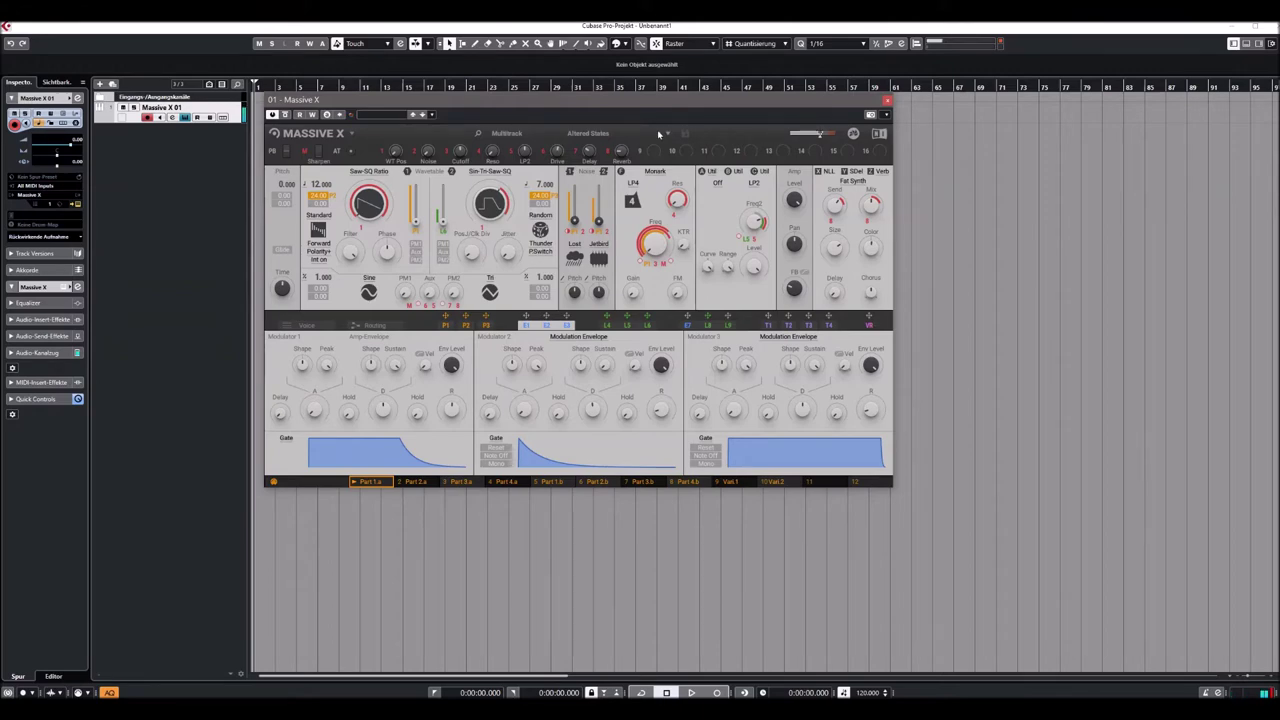
{"action": "left_click_drag", "start_coordinate": [416, 222], "coordinate": [443, 186]}
{"action": "left_click_drag", "start_coordinate": [652, 243], "coordinate": [652, 208]}
{"action": "left_click_drag", "start_coordinate": [574, 221], "coordinate": [598, 203]}
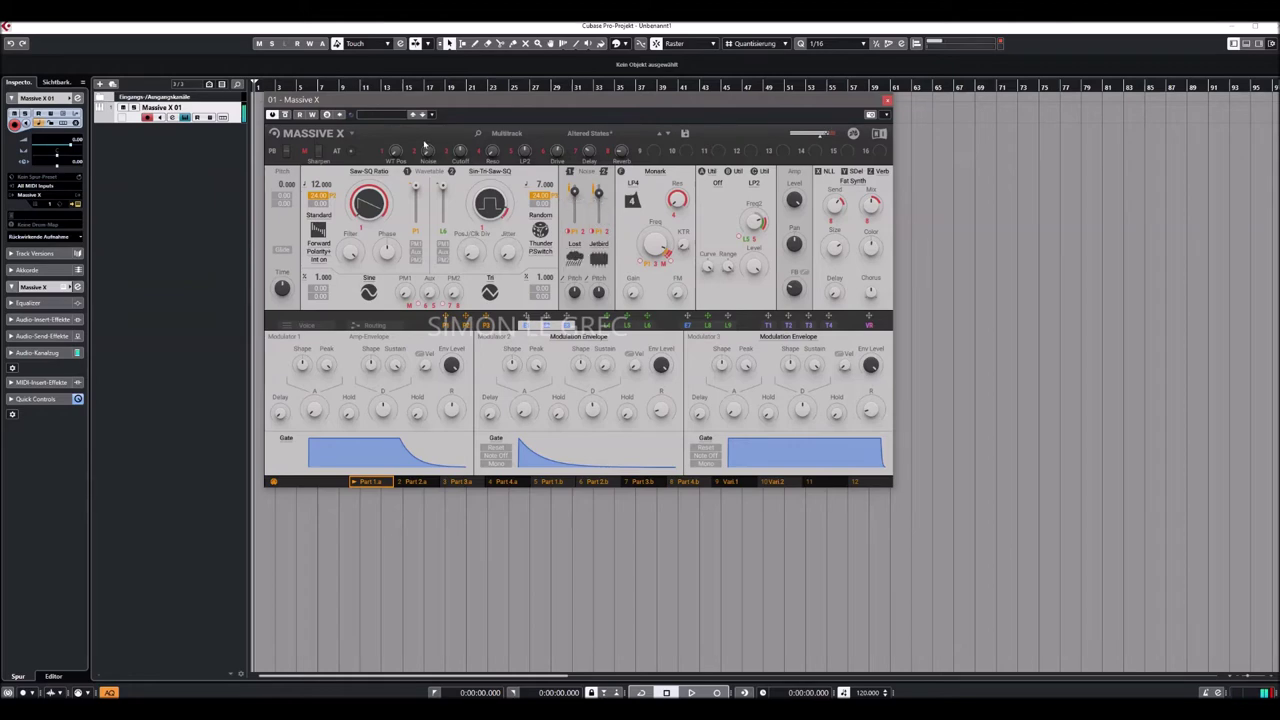
{"action": "left_click_drag", "start_coordinate": [466, 154], "coordinate": [466, 150]}
{"action": "left_click_drag", "start_coordinate": [598, 194], "coordinate": [598, 223]}
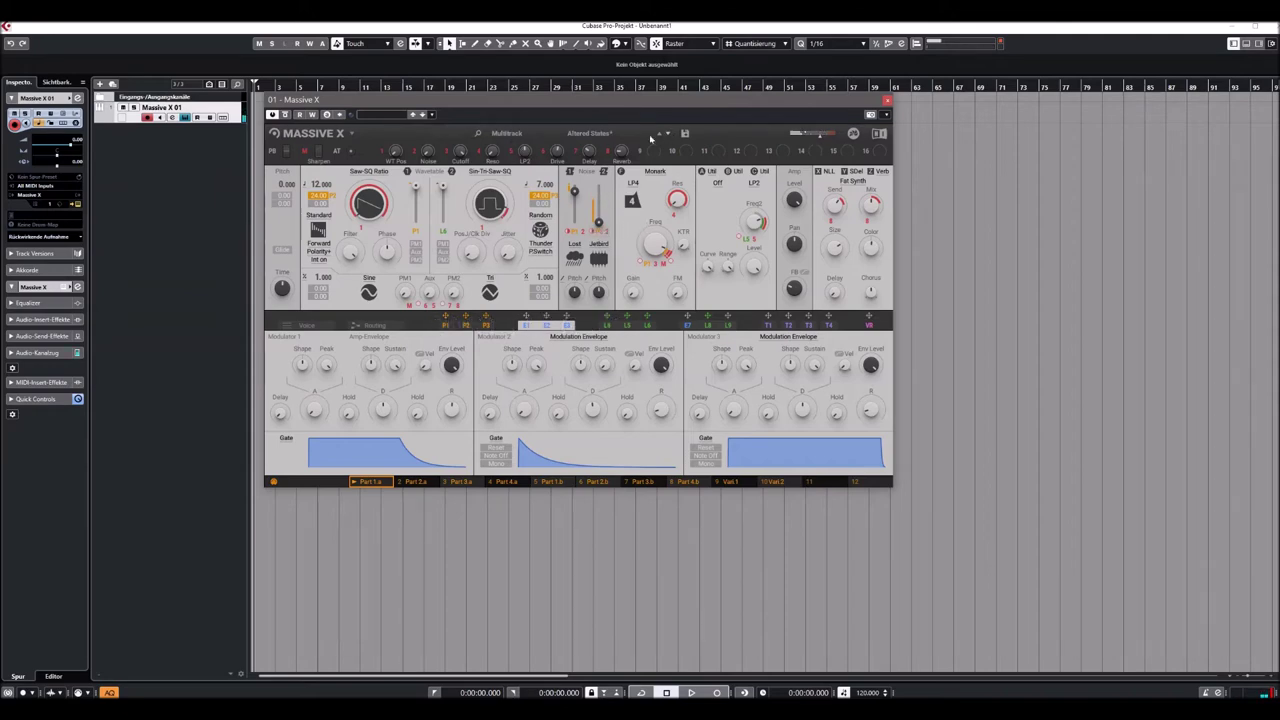
Load the Brain Worm preset, raise both wavetable levels, and adjust both wavetable positions and the filter frequency.
{"action": "left_click", "coordinate": [660, 133]}
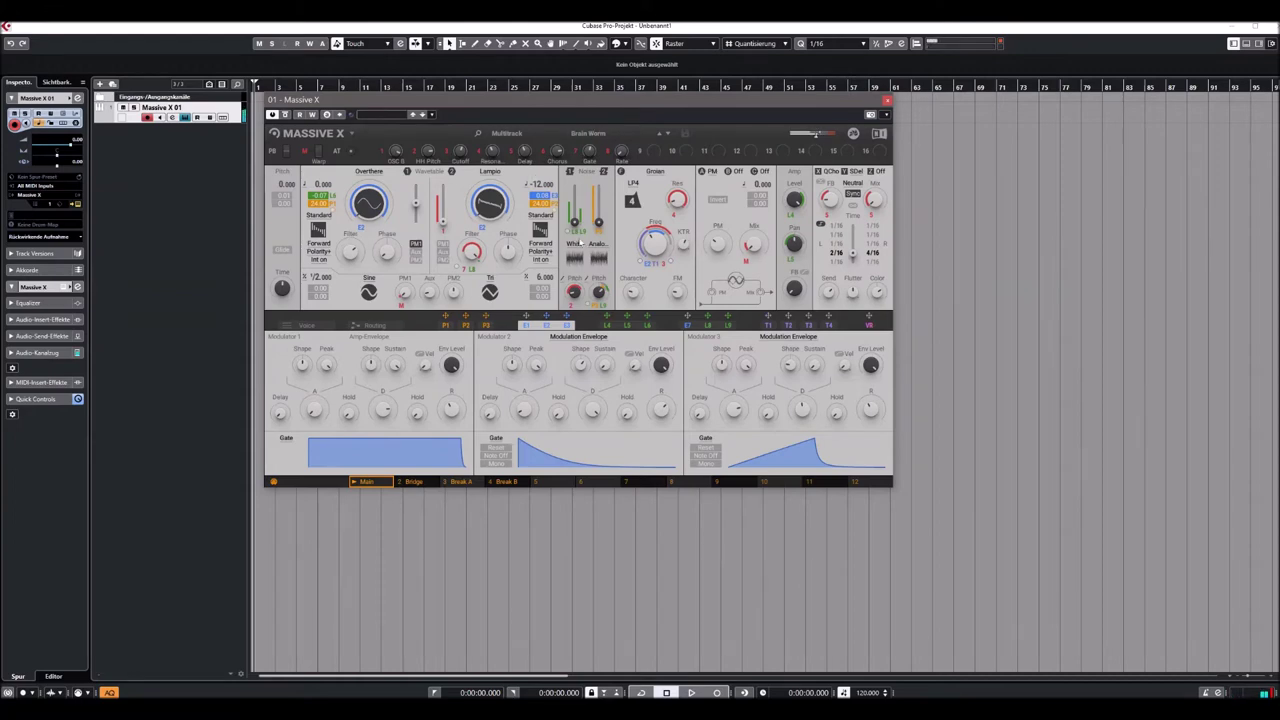
{"action": "mouse_move", "coordinate": [575, 223]}
{"action": "left_mouse_down"}
{"action": "mouse_move", "coordinate": [575, 190]}
{"action": "mouse_move", "coordinate": [575, 223]}
{"action": "left_mouse_up"}
{"action": "left_click_drag", "start_coordinate": [443, 222], "coordinate": [416, 188]}
{"action": "left_click_drag", "start_coordinate": [369, 205], "coordinate": [369, 293]}
{"action": "left_click_drag", "start_coordinate": [490, 205], "coordinate": [499, 240]}
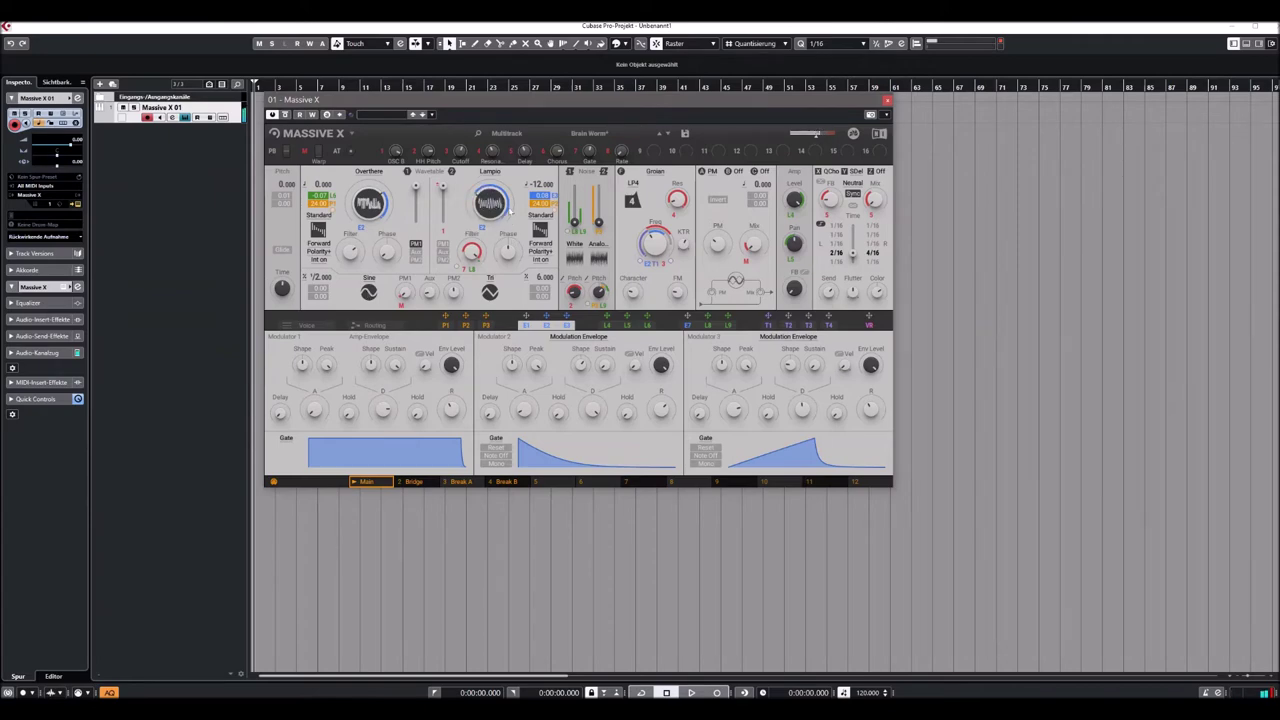
{"action": "left_click_drag", "start_coordinate": [653, 245], "coordinate": [653, 230]}
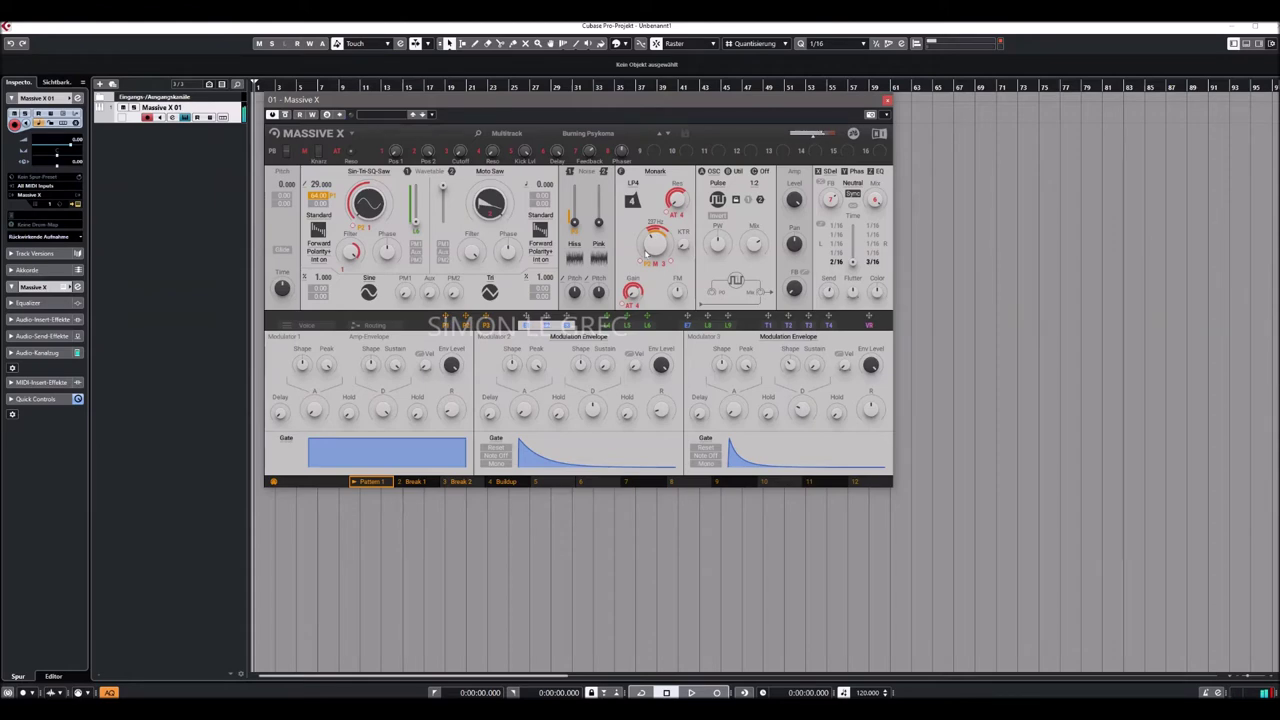
Raise the first wavetable level of the Burning Psykoma preset and adjust its filter frequency and Cutoff macro.
{"action": "left_click_drag", "start_coordinate": [416, 223], "coordinate": [416, 190]}
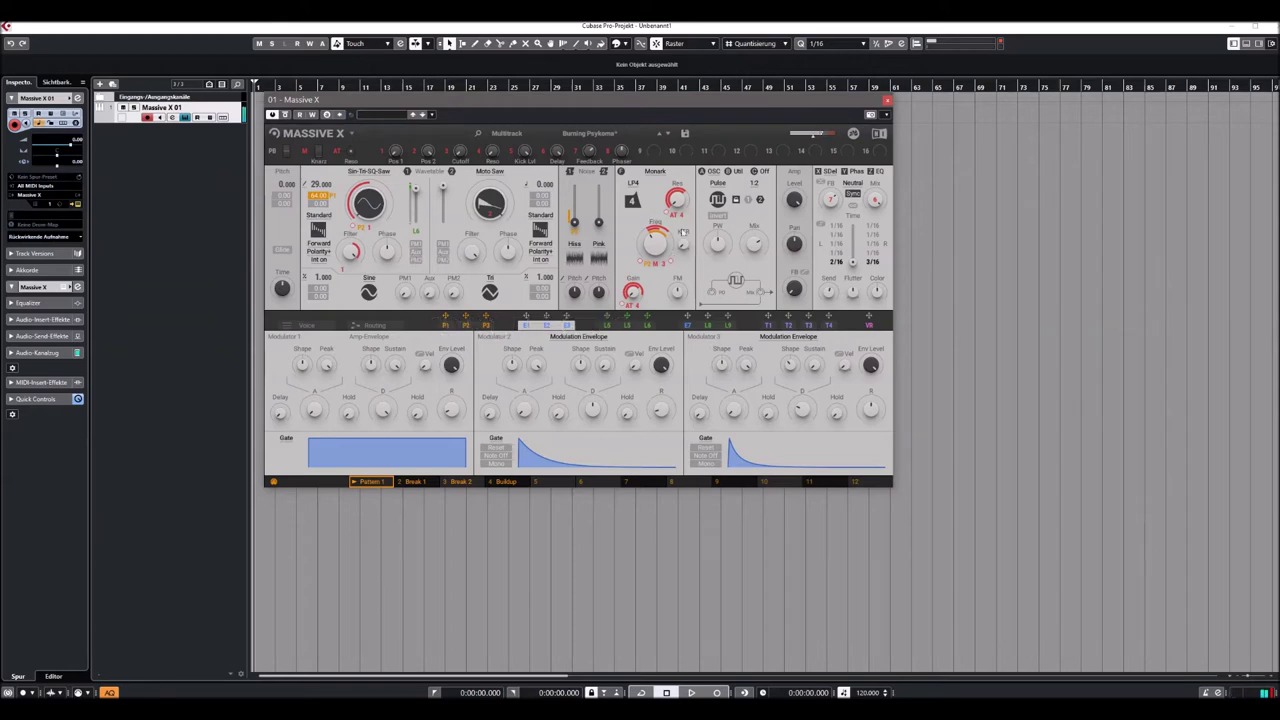
{"action": "left_click_drag", "start_coordinate": [657, 246], "coordinate": [658, 228]}
{"action": "left_click_drag", "start_coordinate": [457, 152], "coordinate": [457, 160]}
Load the Caps Lock preset and raise its second wavetable level and first noise level.
{"action": "left_click", "coordinate": [666, 133]}
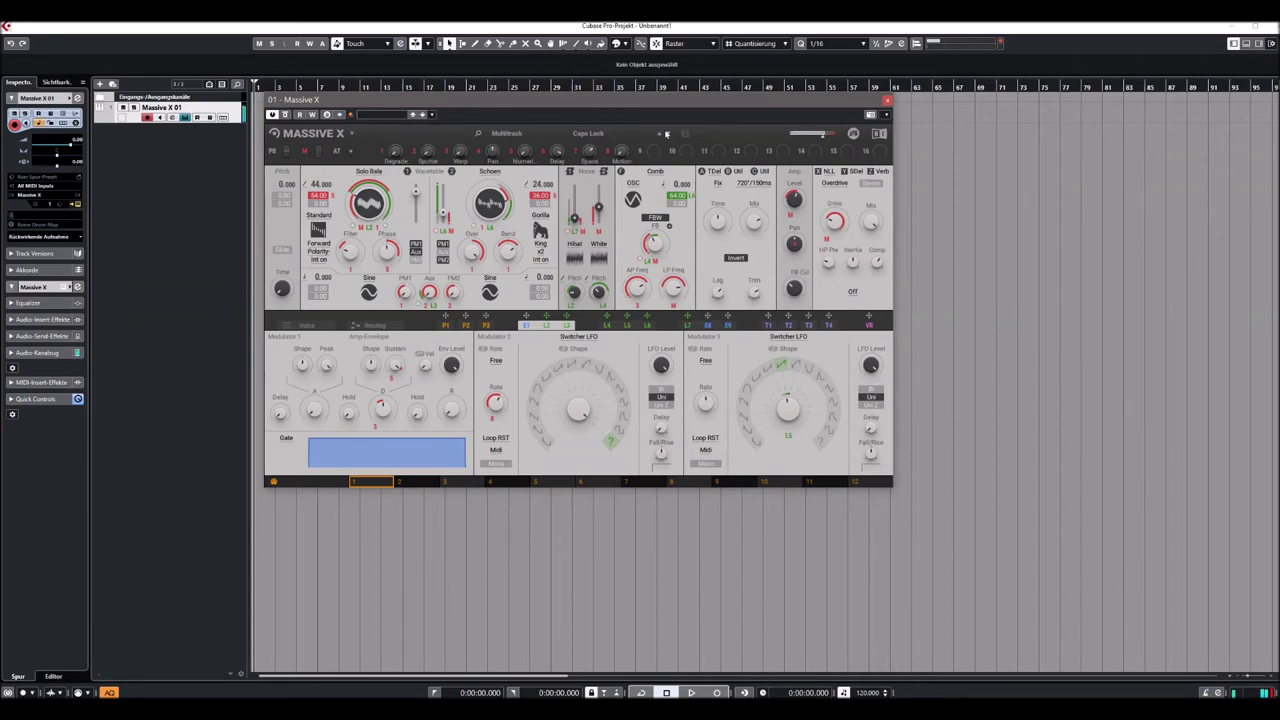
{"action": "left_click_drag", "start_coordinate": [445, 217], "coordinate": [443, 200]}
{"action": "left_click_drag", "start_coordinate": [574, 218], "coordinate": [574, 206]}
{"action": "mouse_move", "coordinate": [465, 150]}
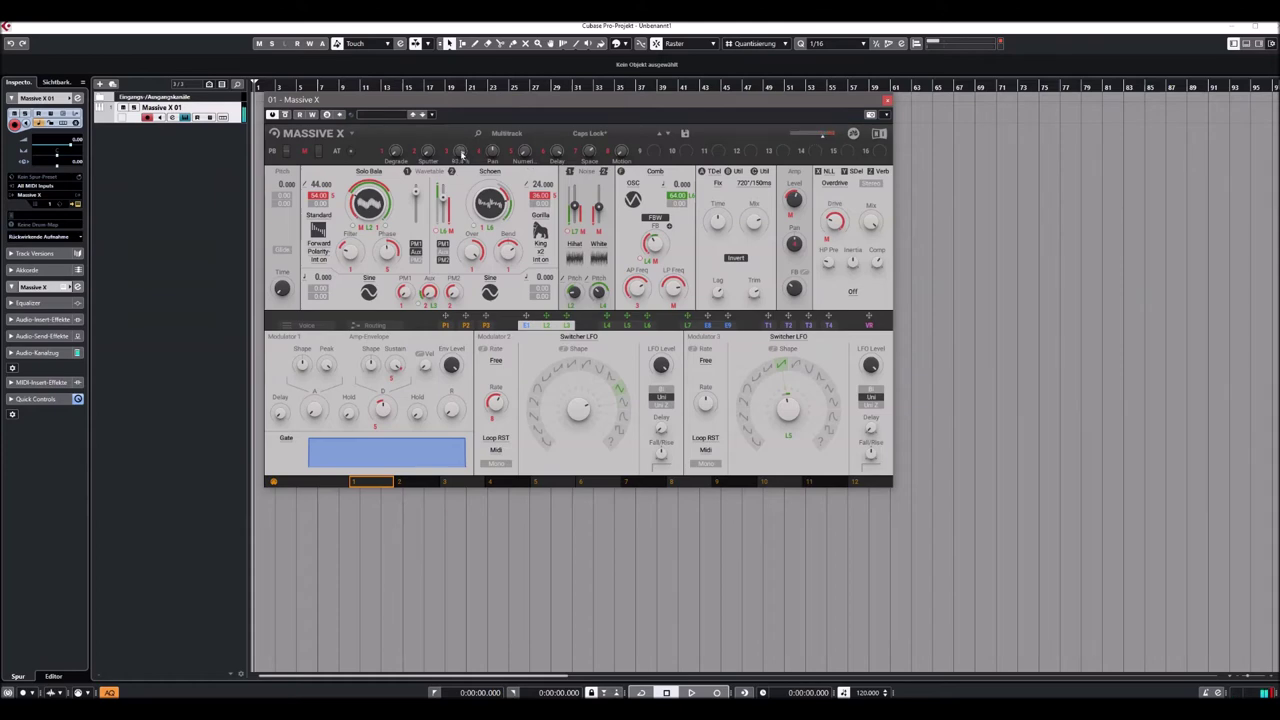
Load the Codeword preset, raise both wavetable levels, and display the settings of its reverb and stereo delay effects.
{"action": "left_click", "coordinate": [667, 133]}
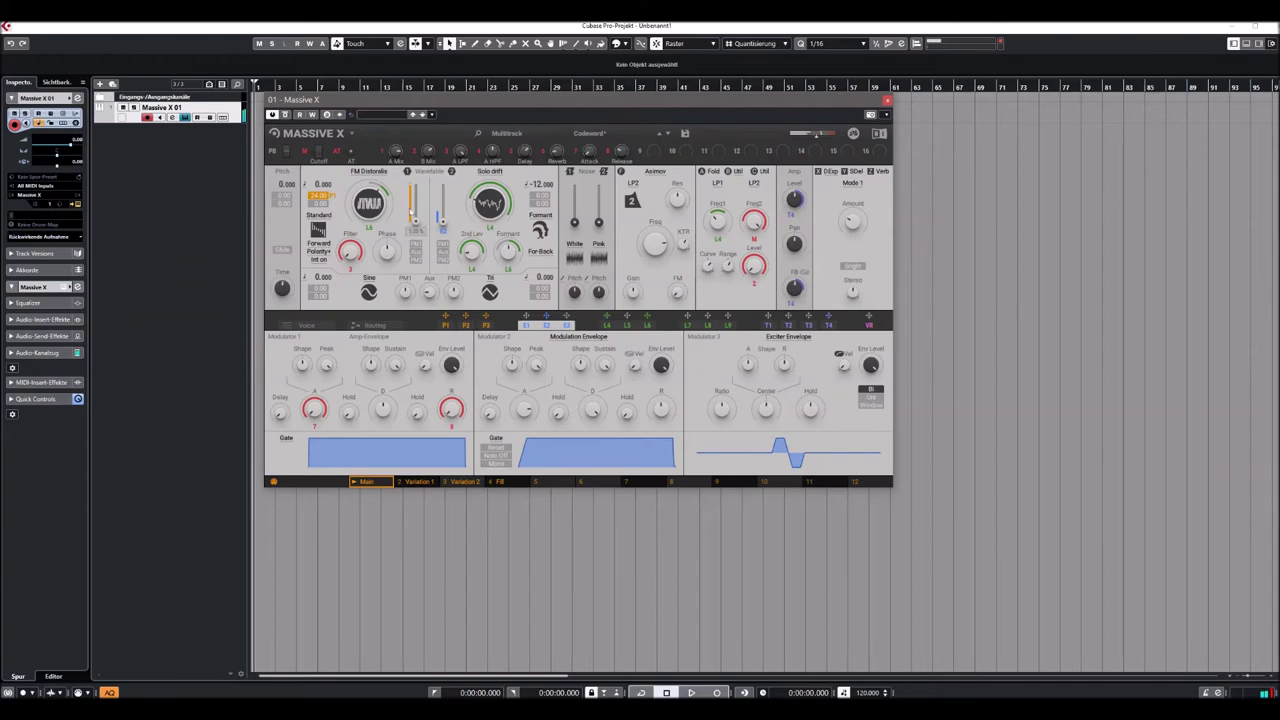
{"action": "left_click_drag", "start_coordinate": [416, 222], "coordinate": [441, 203]}
{"action": "left_click", "coordinate": [879, 171]}
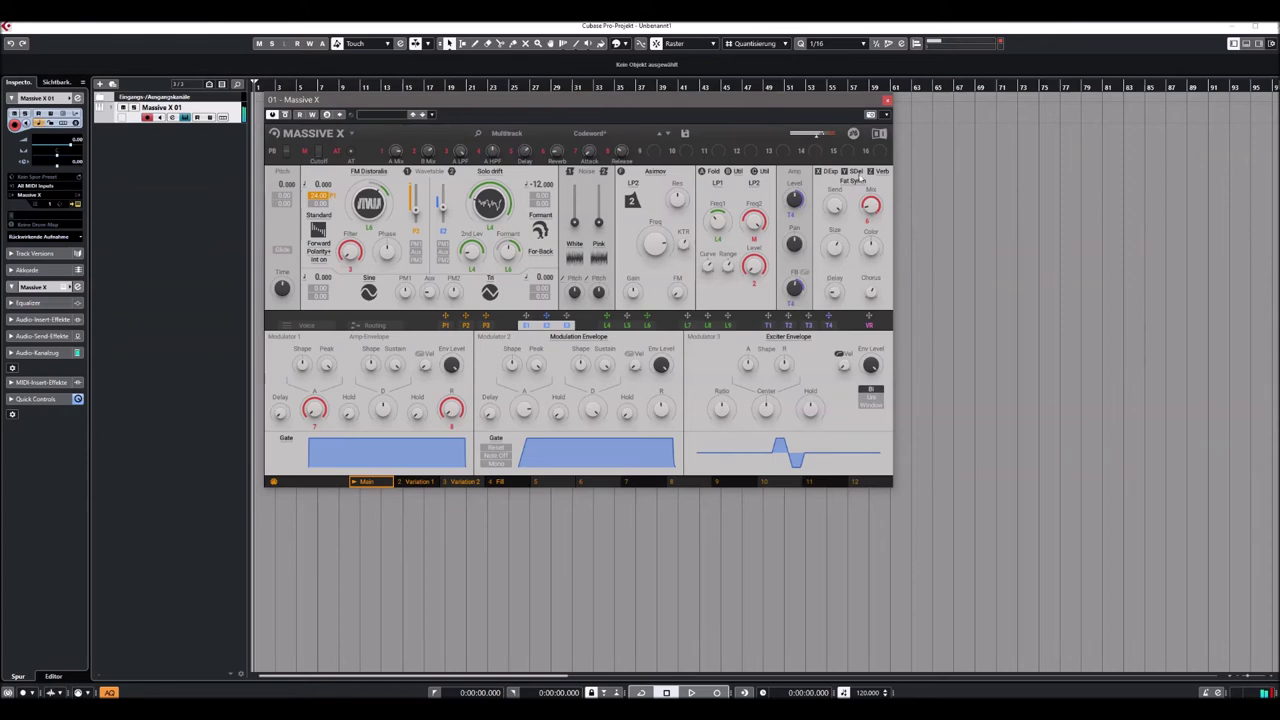
{"action": "left_click", "coordinate": [857, 172]}
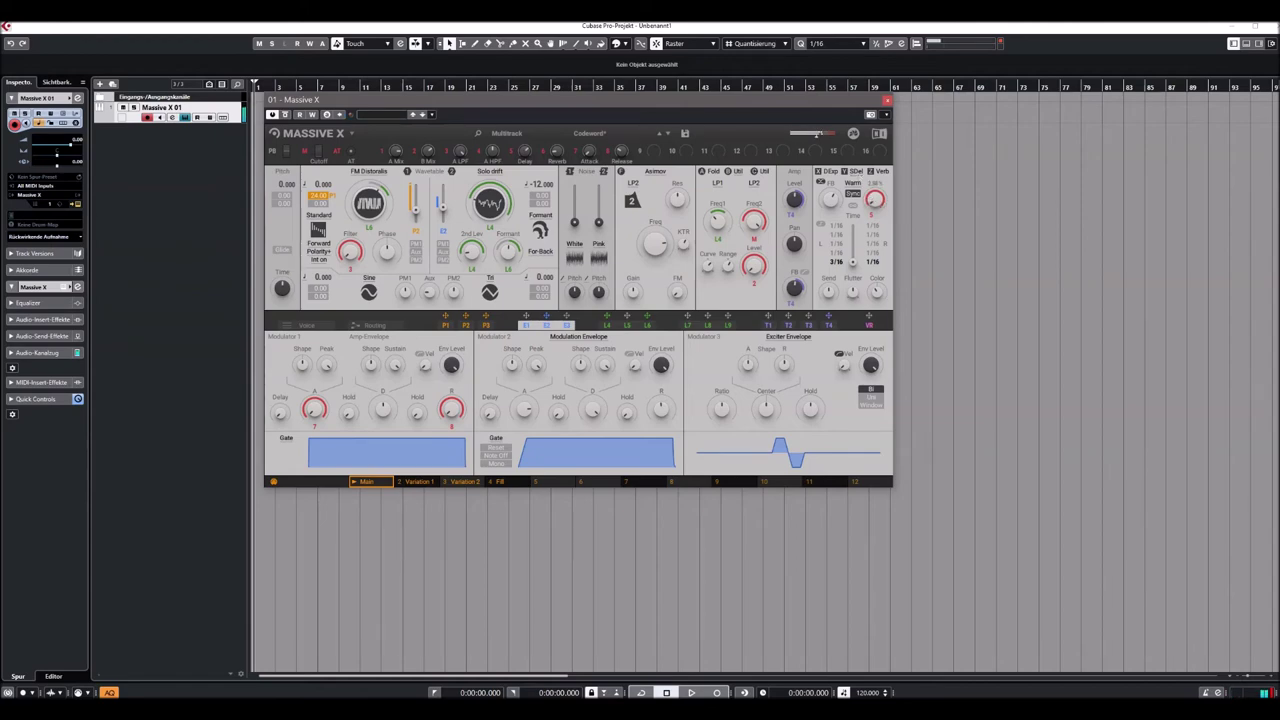
Load the Devine Acid preset and adjust the insert filter's Freq1 and both wavetable positions.
{"action": "left_click", "coordinate": [667, 135]}
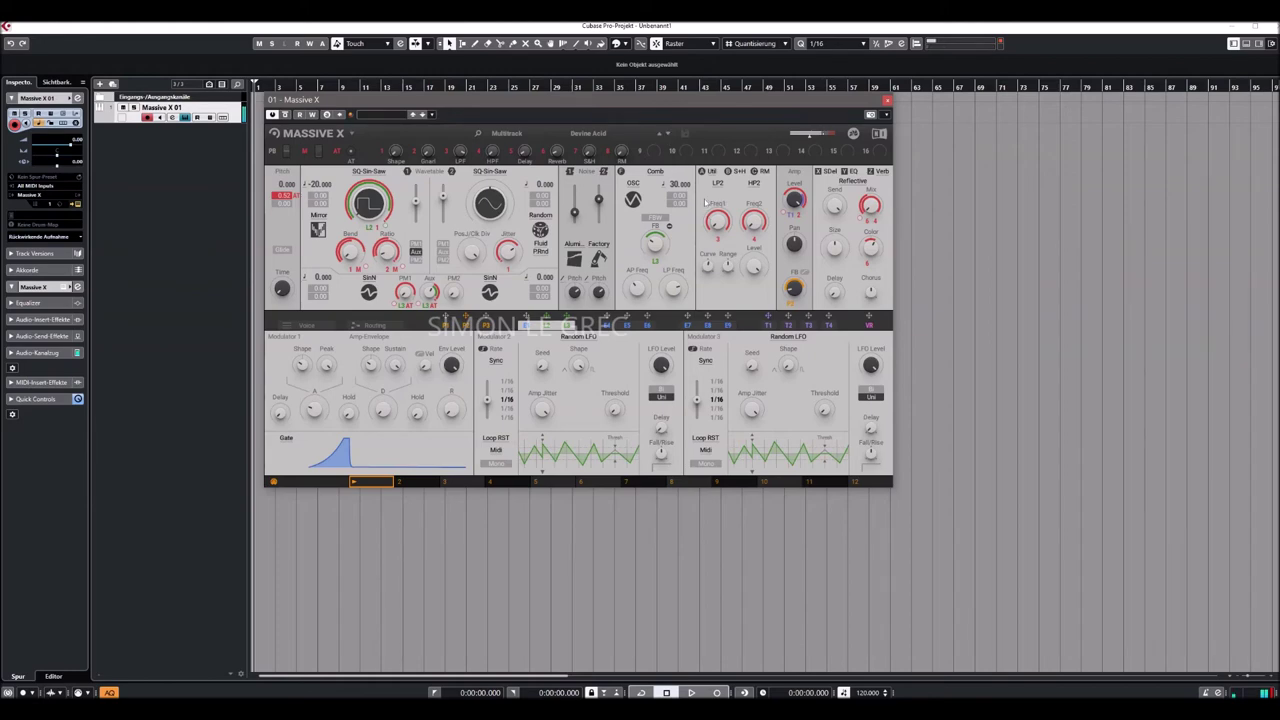
{"action": "left_click_drag", "start_coordinate": [717, 222], "coordinate": [717, 214]}
{"action": "left_click_drag", "start_coordinate": [479, 212], "coordinate": [479, 273]}
{"action": "left_click_drag", "start_coordinate": [481, 205], "coordinate": [481, 262]}
{"action": "left_click_drag", "start_coordinate": [380, 200], "coordinate": [383, 196]}
Adjust the HPF, S&H and LPF macros and the second macro of the Devine Acid preset.
{"action": "left_click_drag", "start_coordinate": [490, 152], "coordinate": [490, 150]}
{"action": "left_click_drag", "start_coordinate": [588, 155], "coordinate": [588, 148]}
{"action": "left_click_drag", "start_coordinate": [427, 153], "coordinate": [427, 151]}
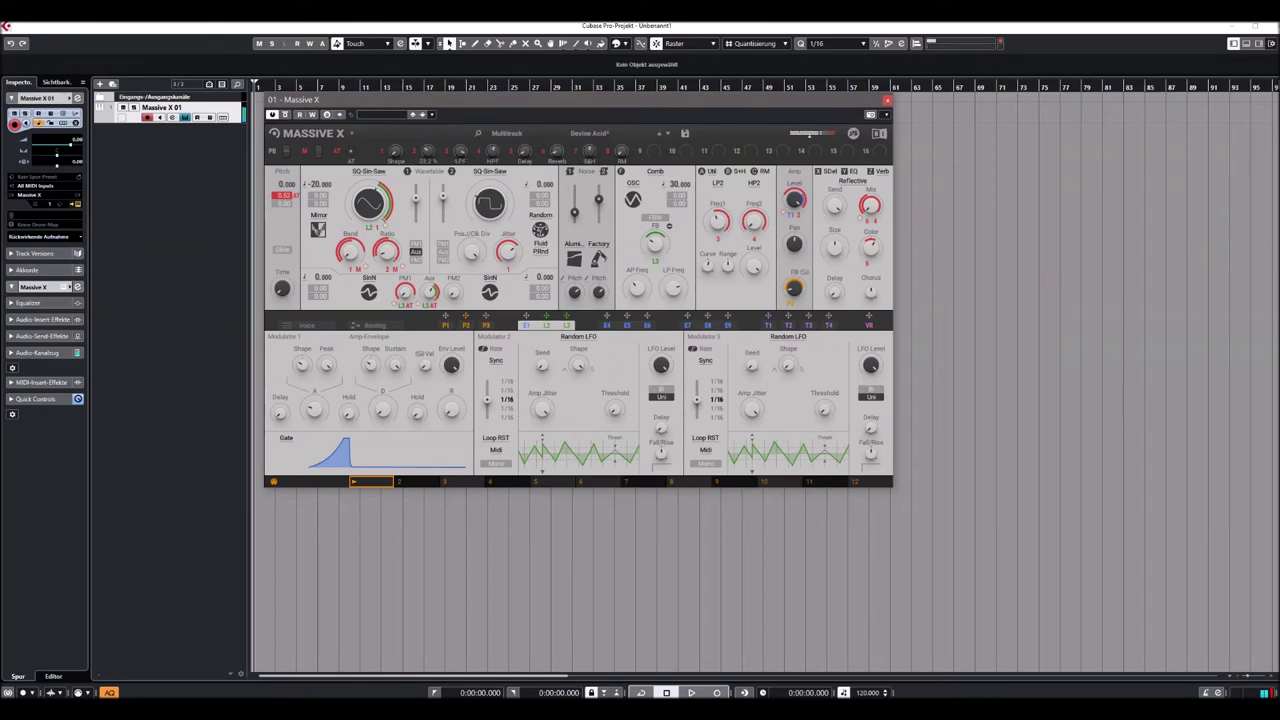
{"action": "mouse_move", "coordinate": [459, 150]}
{"action": "left_click_drag", "start_coordinate": [491, 153], "coordinate": [459, 148]}
Load the Elizabeth preset, try different noise levels, and raise both wavetable levels partway.
{"action": "left_click", "coordinate": [665, 135]}
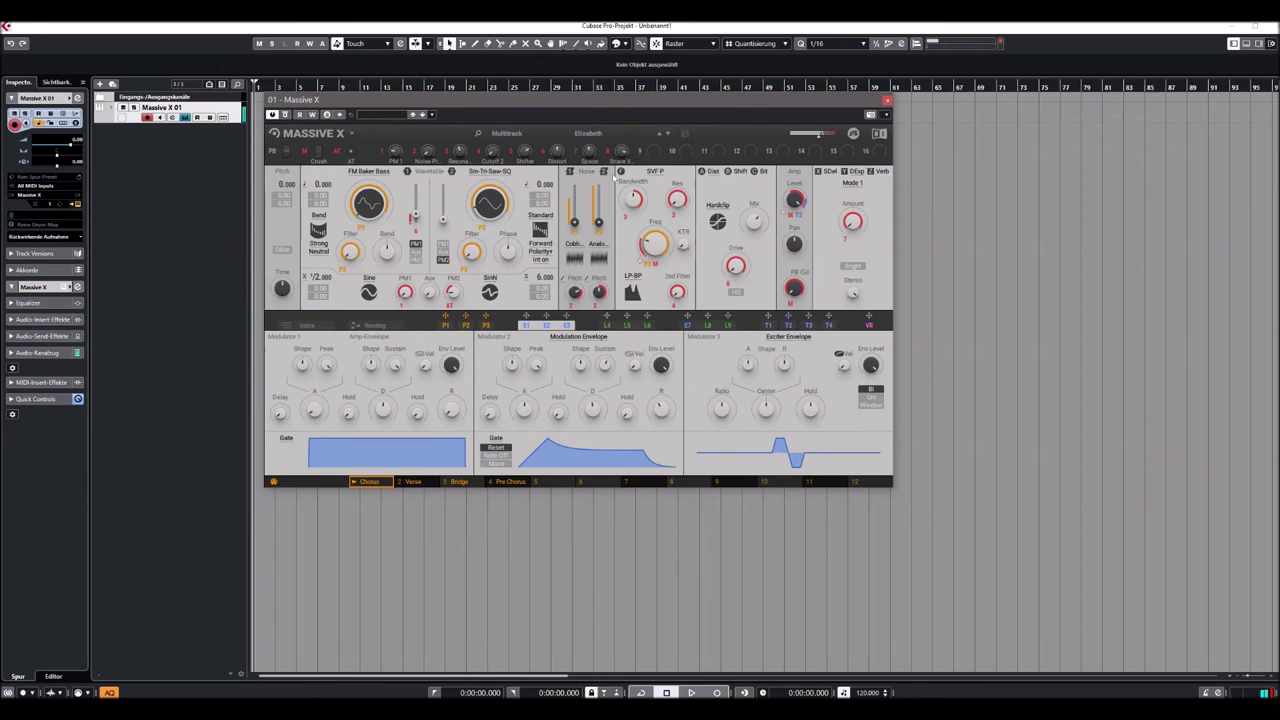
{"action": "mouse_move", "coordinate": [574, 222]}
{"action": "left_mouse_down"}
{"action": "mouse_move", "coordinate": [574, 188]}
{"action": "mouse_move", "coordinate": [574, 217]}
{"action": "mouse_move", "coordinate": [598, 192]}
{"action": "mouse_move", "coordinate": [598, 222]}
{"action": "left_mouse_up"}
{"action": "left_click_drag", "start_coordinate": [415, 216], "coordinate": [415, 198]}
{"action": "left_click_drag", "start_coordinate": [575, 202], "coordinate": [575, 210]}
{"action": "mouse_move", "coordinate": [443, 219]}
{"action": "left_mouse_down"}
{"action": "mouse_move", "coordinate": [443, 194]}
{"action": "mouse_move", "coordinate": [443, 205]}
{"action": "left_mouse_up"}
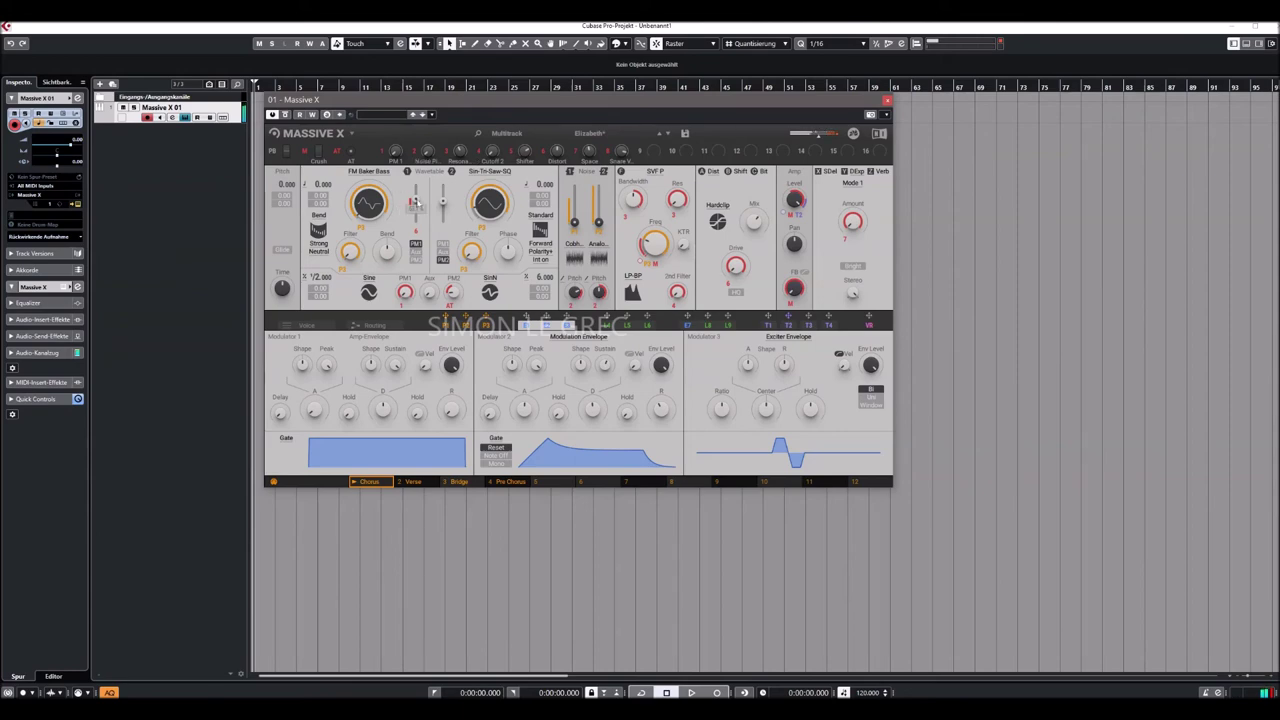
{"action": "left_click_drag", "start_coordinate": [415, 201], "coordinate": [443, 207]}
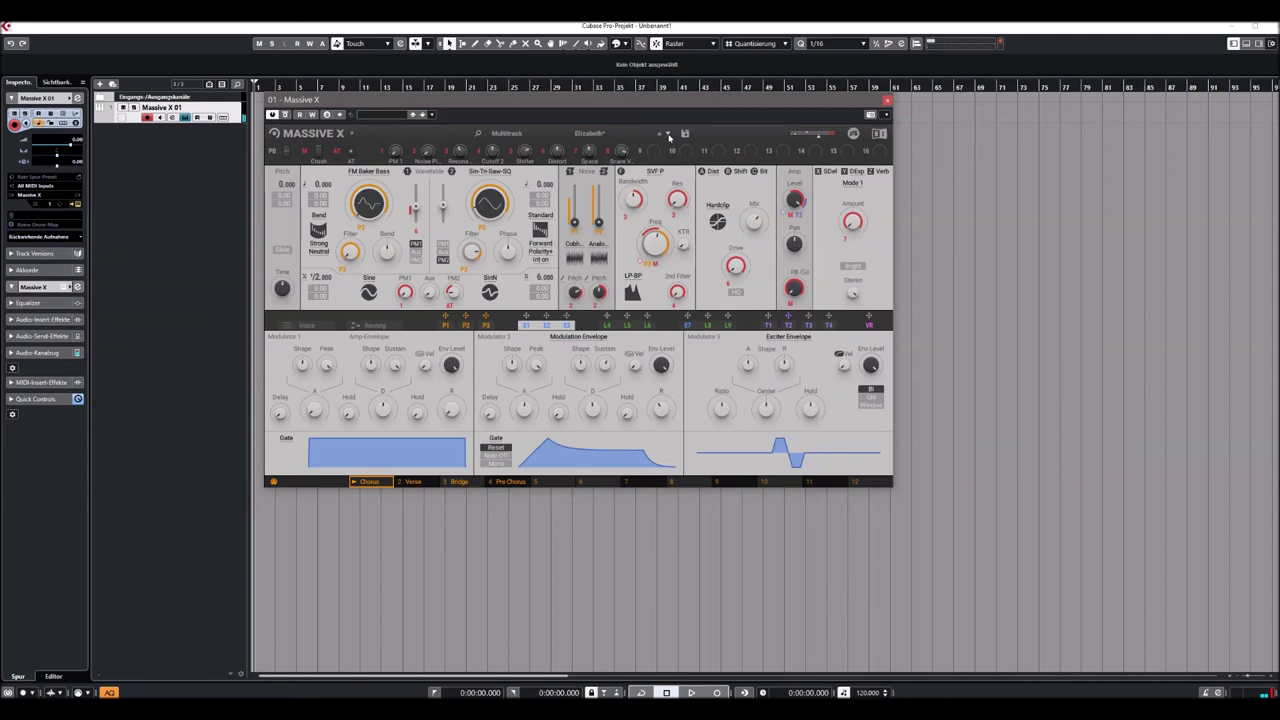
Load the Essex Shuffle preset from the Multitrack category and vary both of its wavetable levels.
{"action": "left_click", "coordinate": [596, 133]}
{"action": "left_click", "coordinate": [568, 236]}
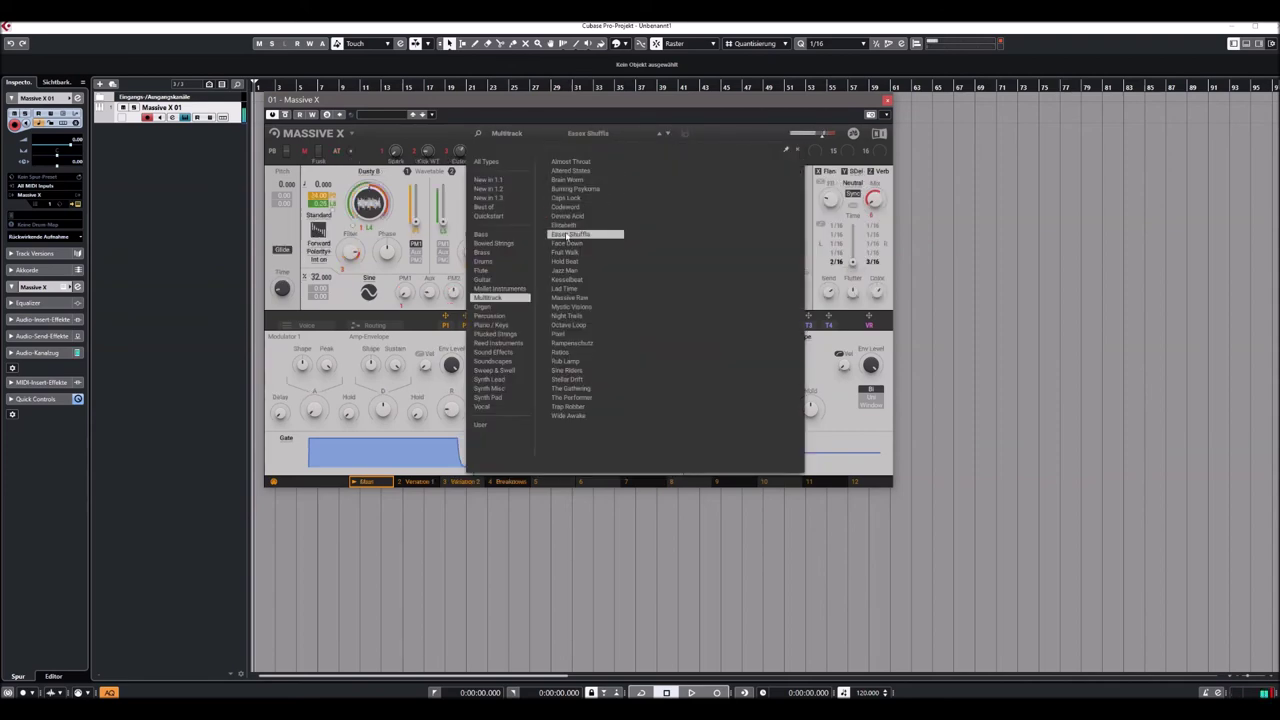
{"action": "left_click", "coordinate": [416, 226]}
{"action": "mouse_move", "coordinate": [416, 202]}
{"action": "left_mouse_down"}
{"action": "mouse_move", "coordinate": [416, 190]}
{"action": "mouse_move", "coordinate": [417, 258]}
{"action": "mouse_move", "coordinate": [416, 188]}
{"action": "mouse_move", "coordinate": [416, 223]}
{"action": "left_mouse_up"}
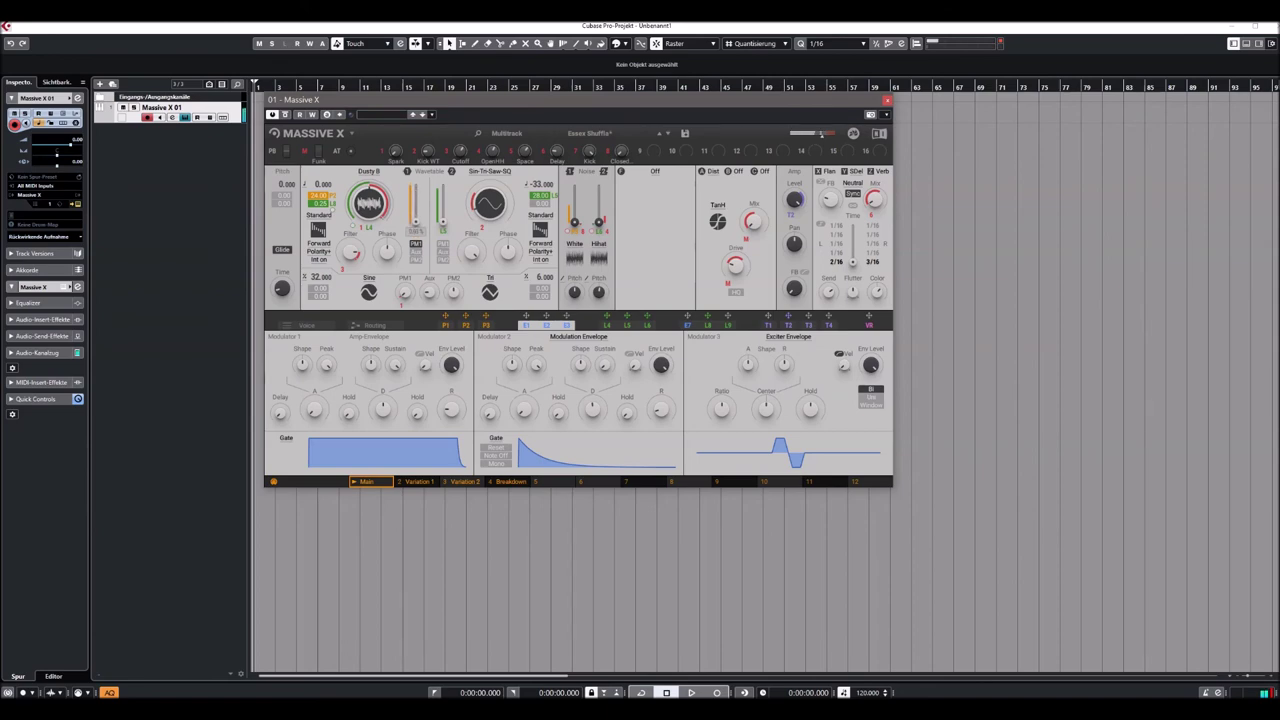
{"action": "left_click_drag", "start_coordinate": [444, 180], "coordinate": [444, 142]}
{"action": "left_click_drag", "start_coordinate": [417, 226], "coordinate": [416, 190]}
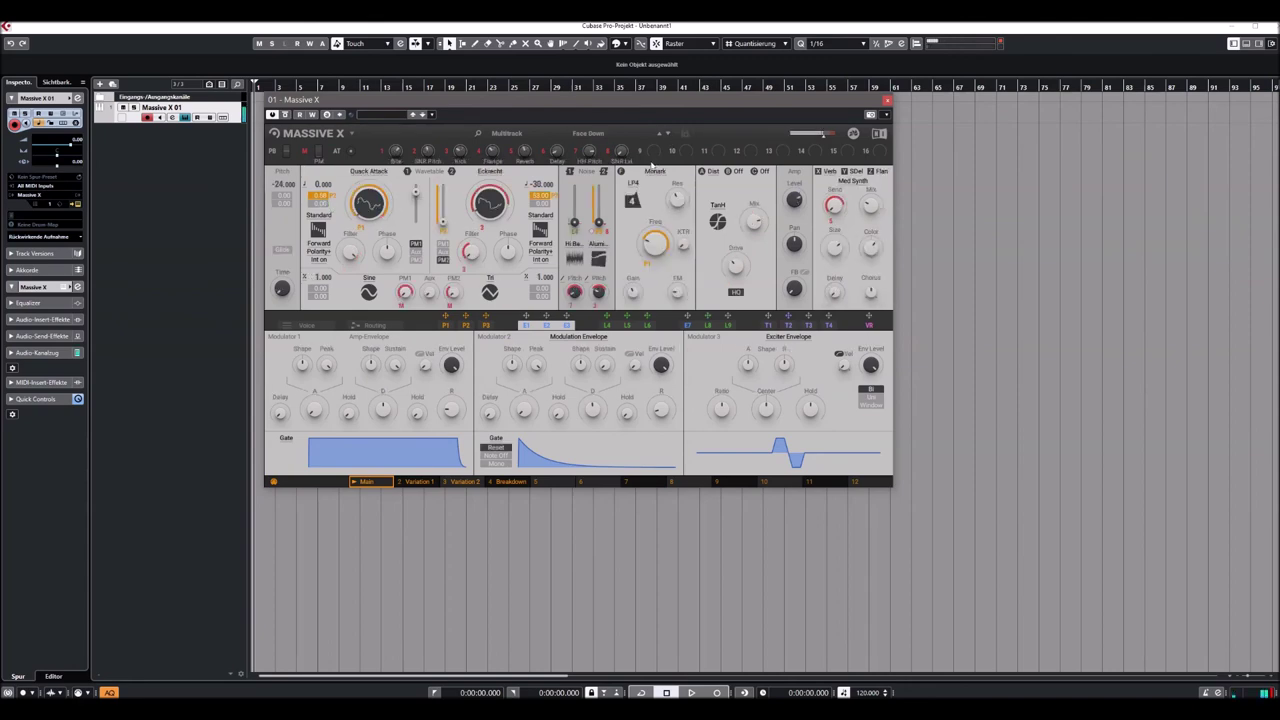
Raise the second wavetable level of the Face Down preset slightly, open the filter frequency and adjust the SNR Lvl macro.
{"action": "mouse_move", "coordinate": [434, 222]}
{"action": "left_mouse_down"}
{"action": "mouse_move", "coordinate": [436, 188]}
{"action": "mouse_move", "coordinate": [437, 218]}
{"action": "left_mouse_up"}
{"action": "left_click_drag", "start_coordinate": [575, 222], "coordinate": [655, 252]}
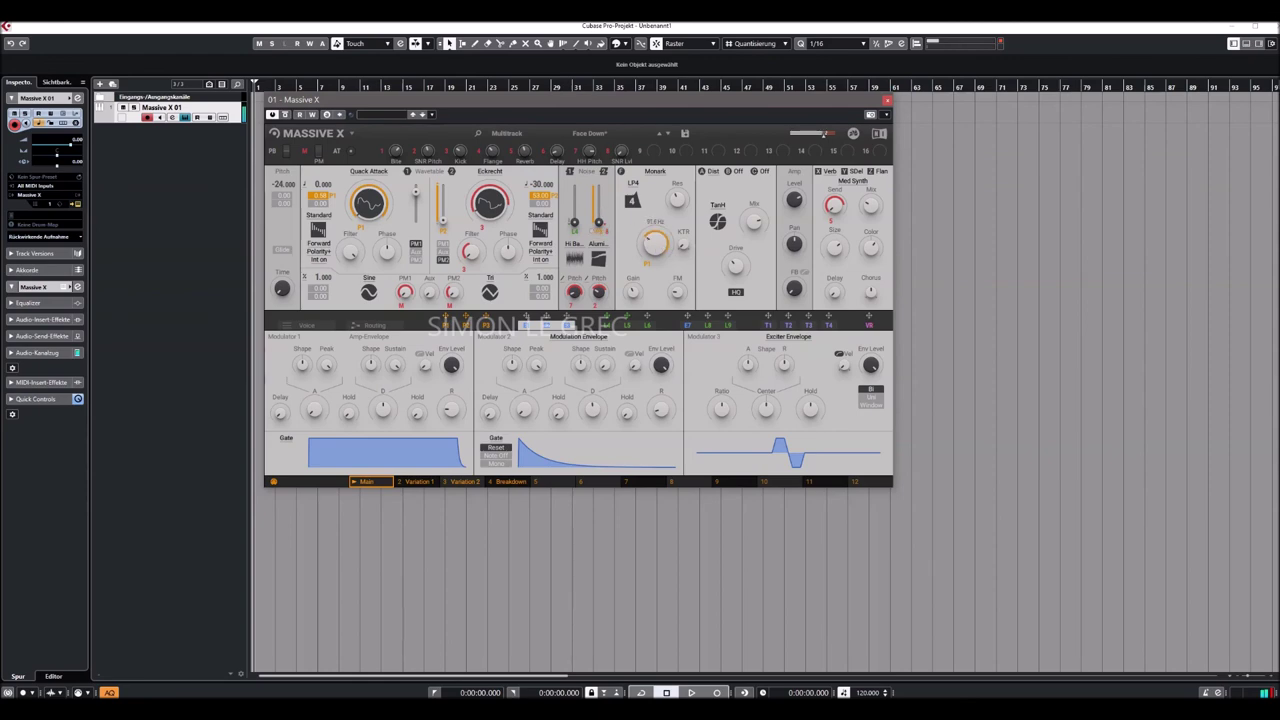
{"action": "left_click_drag", "start_coordinate": [655, 252], "coordinate": [655, 255]}
{"action": "left_click_drag", "start_coordinate": [622, 151], "coordinate": [622, 140]}
{"action": "left_click_drag", "start_coordinate": [655, 245], "coordinate": [655, 215]}
{"action": "mouse_move", "coordinate": [622, 151]}
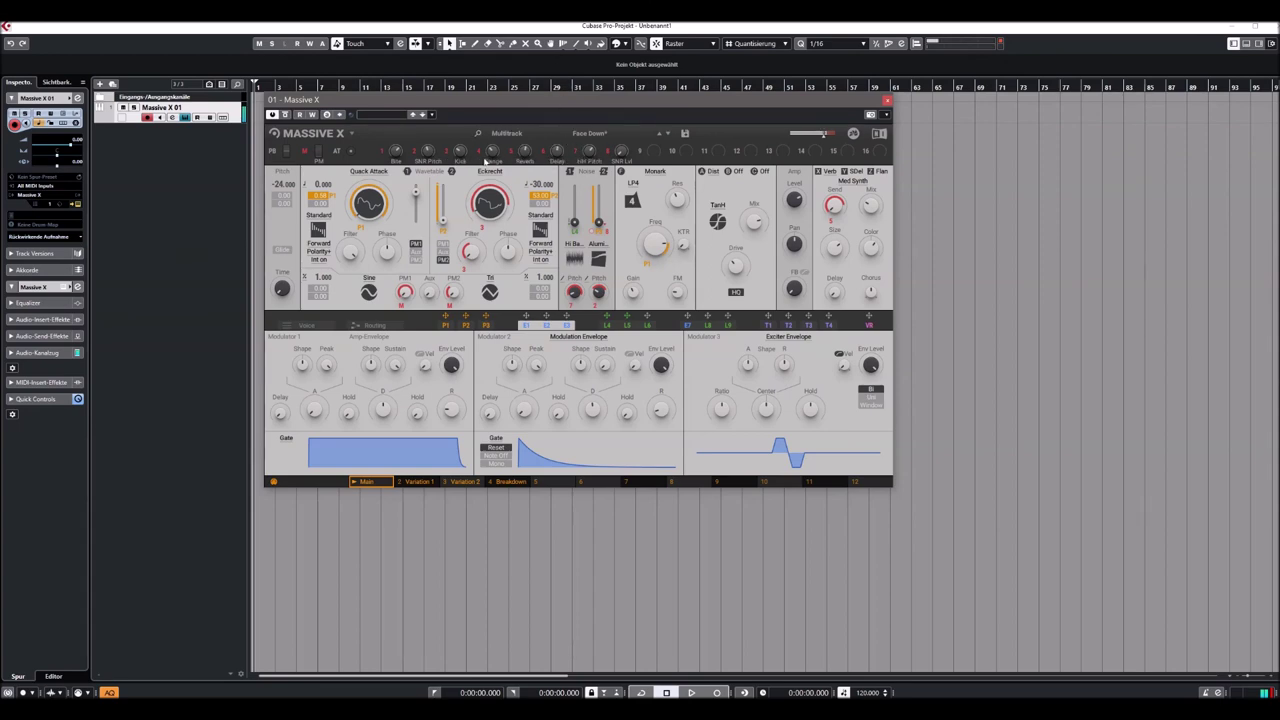
{"action": "mouse_move", "coordinate": [462, 152]}
Load the Fruit Walk preset and raise its first wavetable level partway.
{"action": "left_click", "coordinate": [668, 135]}
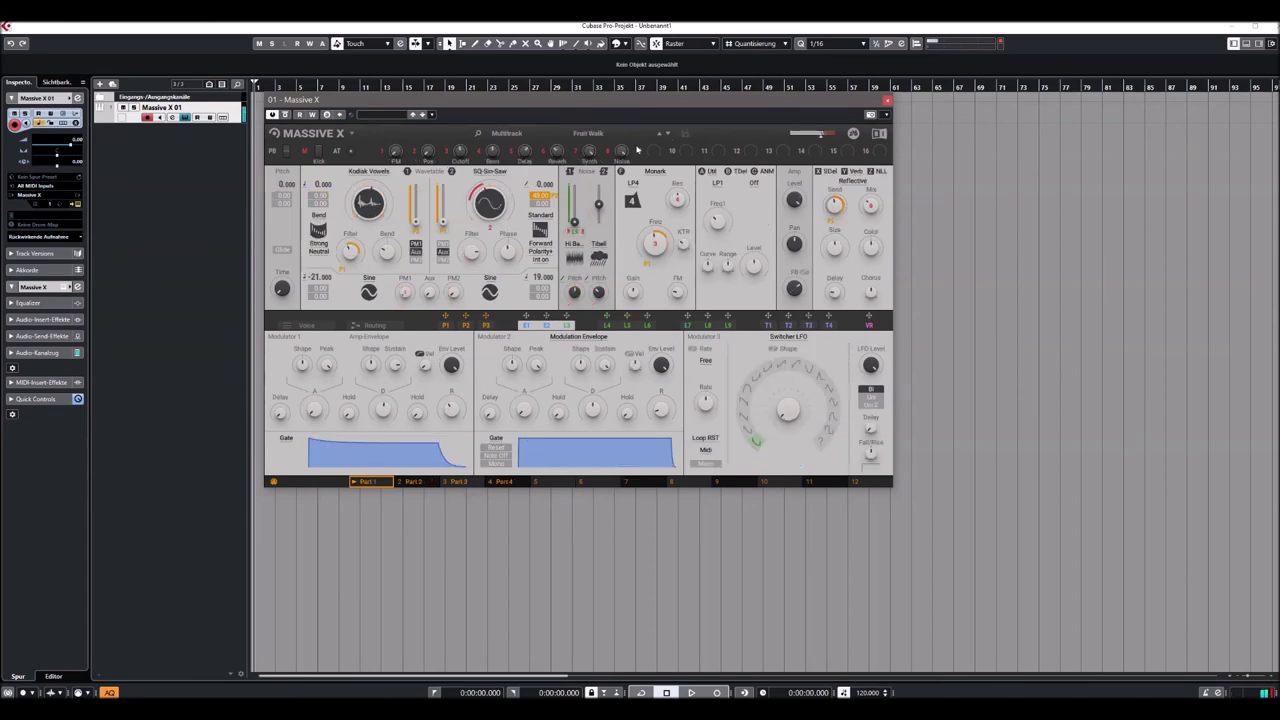
{"action": "mouse_move", "coordinate": [416, 222]}
{"action": "left_mouse_down"}
{"action": "mouse_move", "coordinate": [416, 194]}
{"action": "mouse_move", "coordinate": [416, 207]}
{"action": "left_mouse_up"}
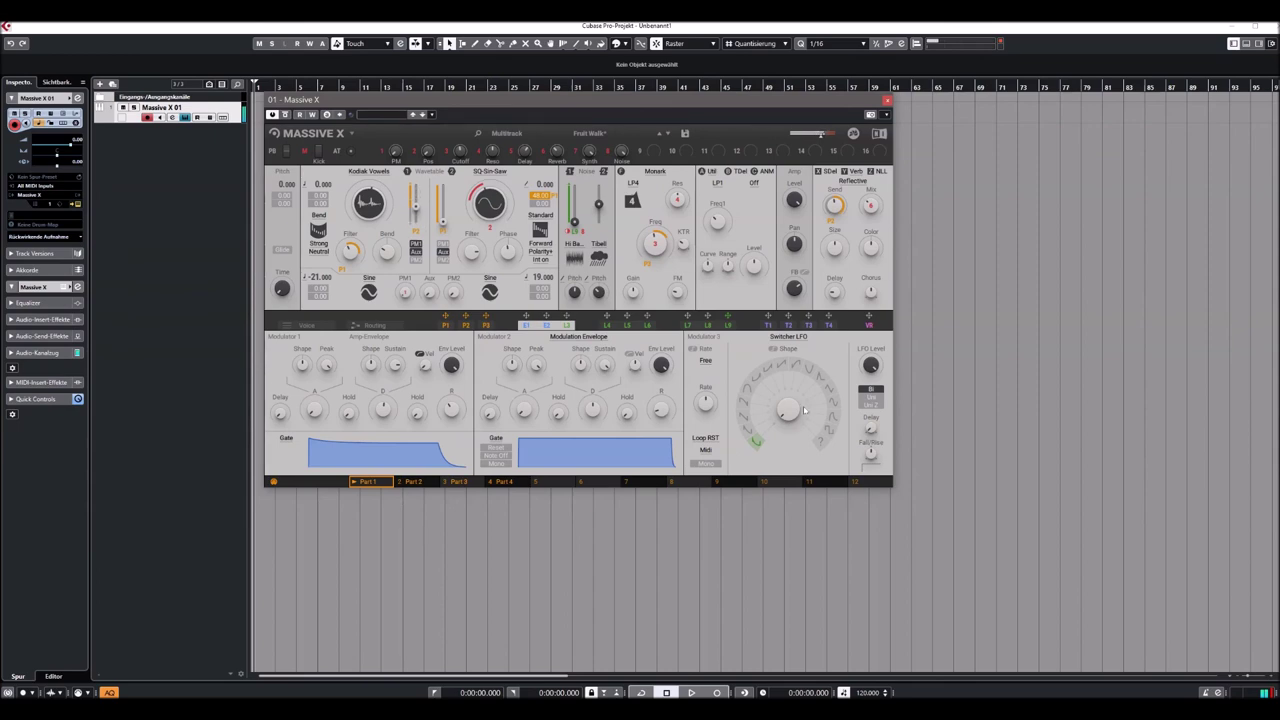